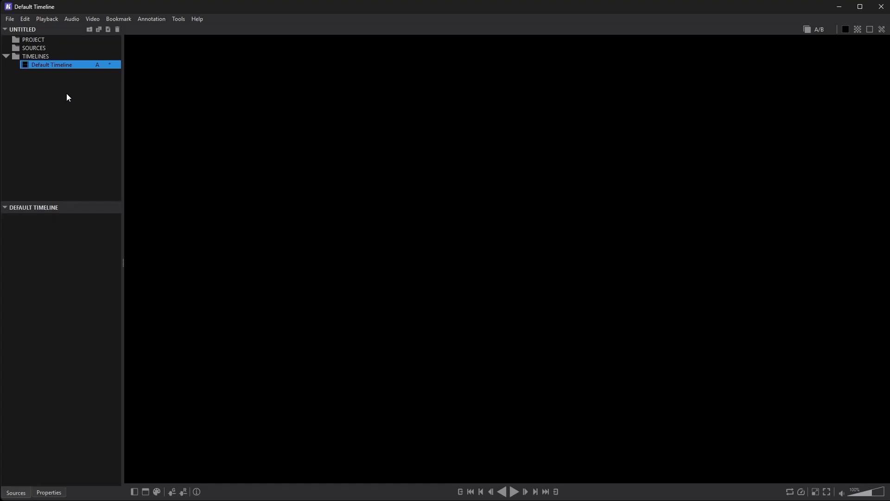
Import the video file bbb_shot_01.mp4 from the bbb_clips folder into the untitled project.
left_click(67, 97)
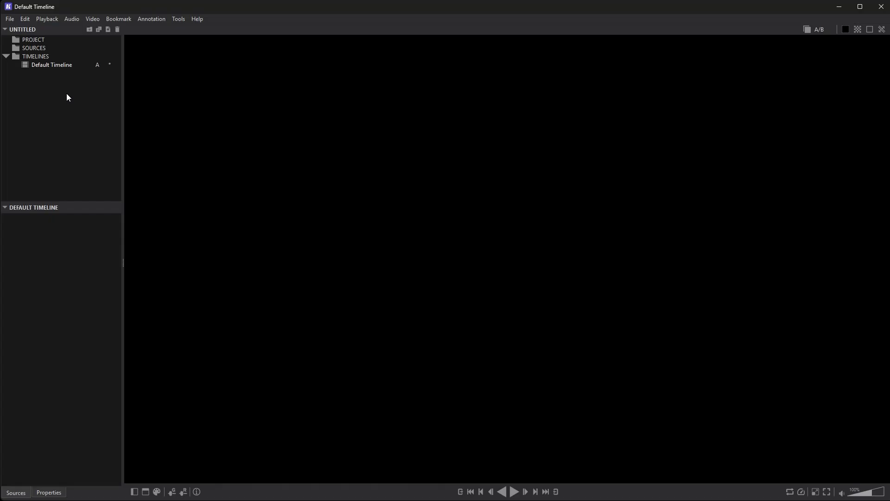
left_click(10, 20)
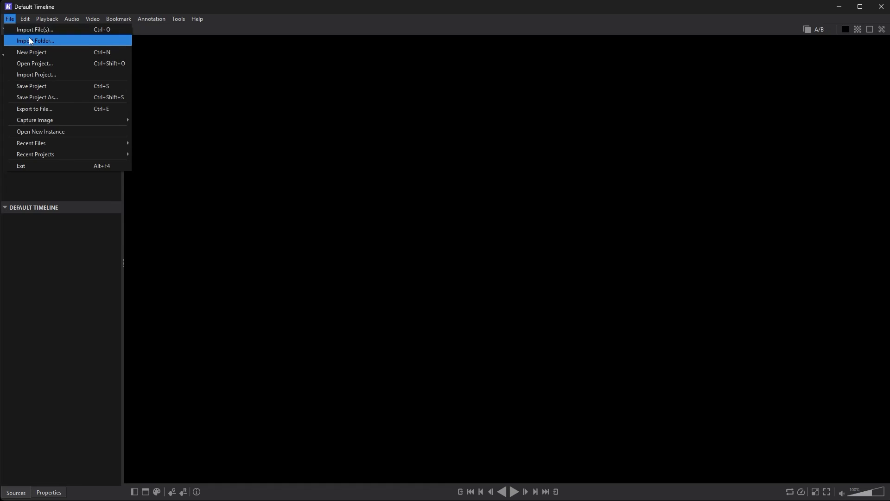
left_click(29, 30)
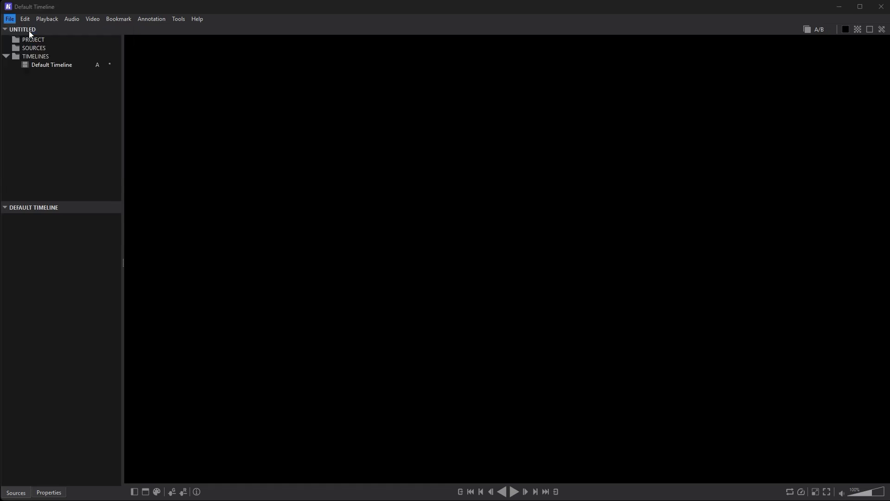
left_click(275, 140)
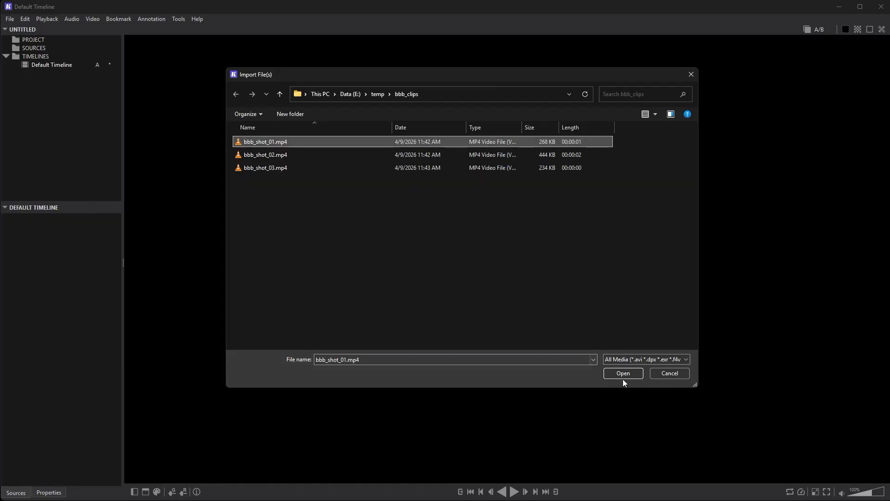
left_click(635, 373)
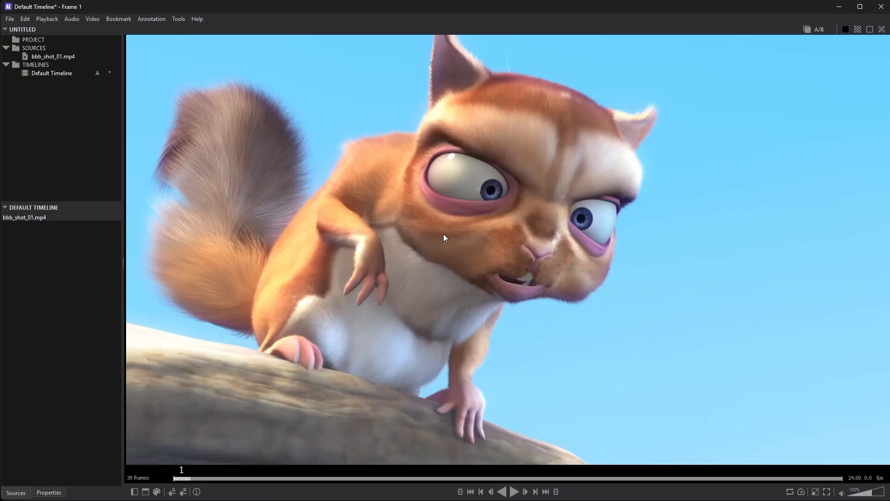
Switch to File Explorer and add bbb_shot_02.mp4 and bbb_shot_03.mp4 from the bbb_clips folder to the project together.
key("alt+Tab")
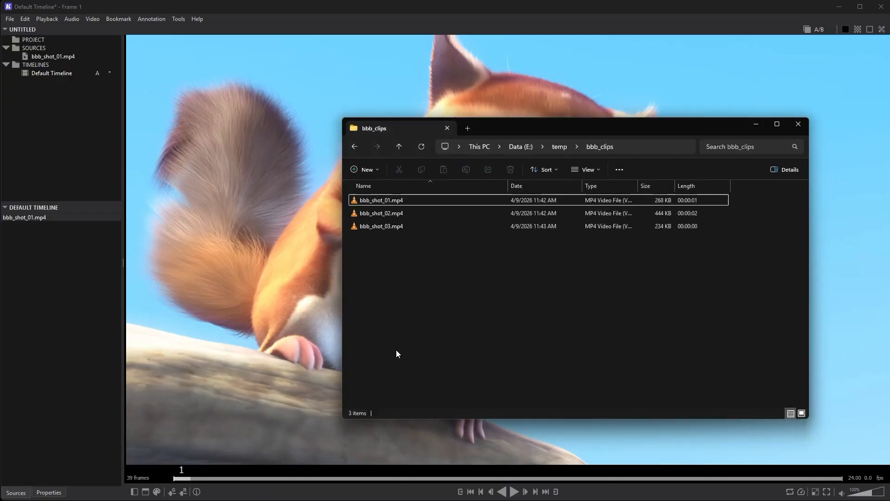
left_click(401, 216)
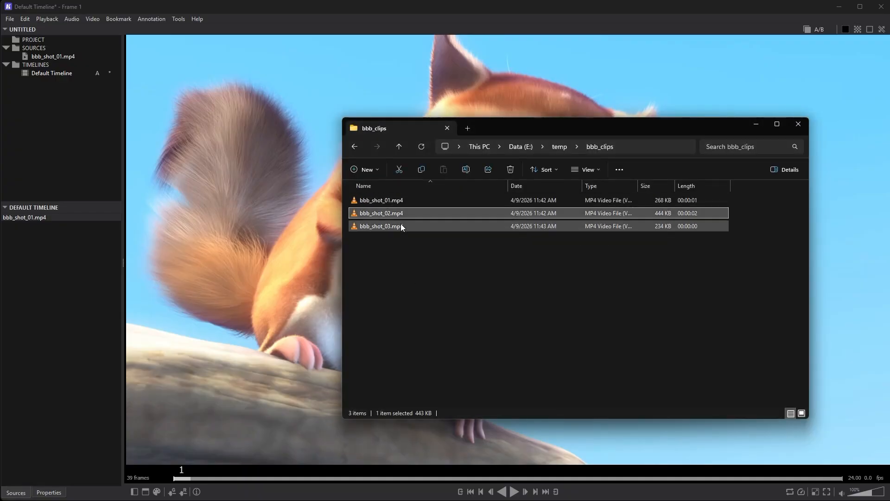
left_click(400, 224)
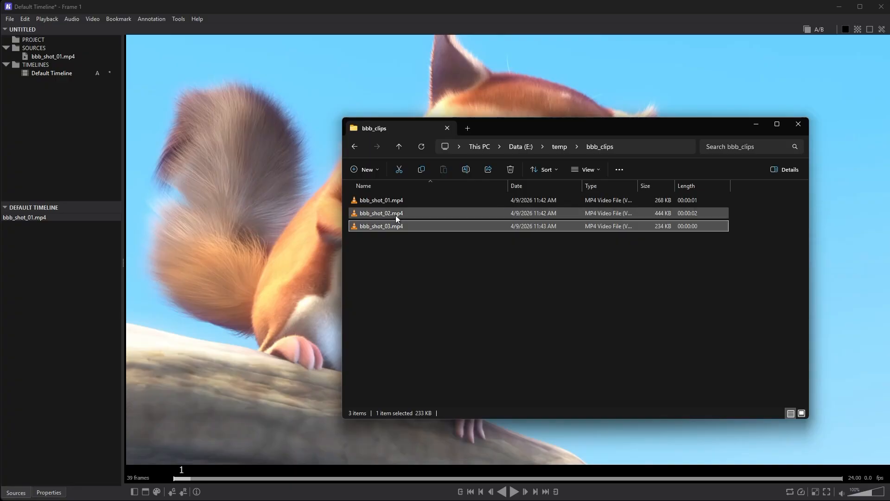
left_click(395, 215, "ctrl")
left_click_drag(385, 213, 189, 254)
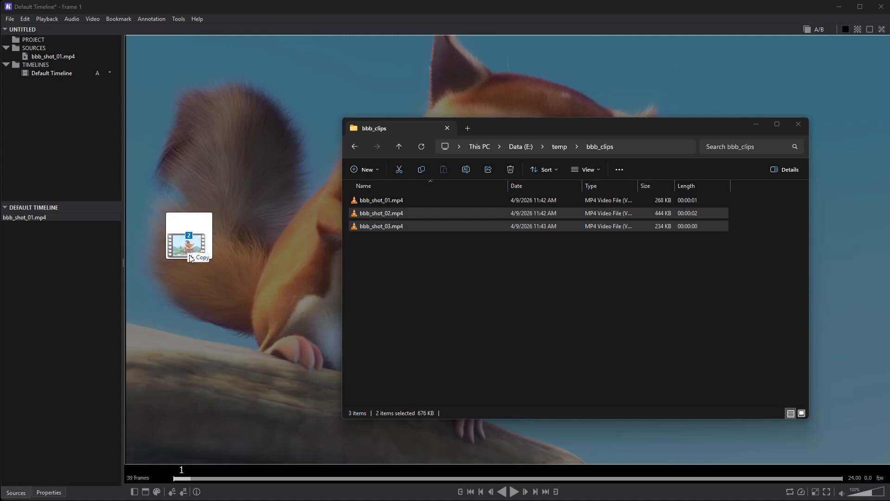
left_click_drag(189, 254, 189, 254)
left_click_drag(189, 254, 49, 174)
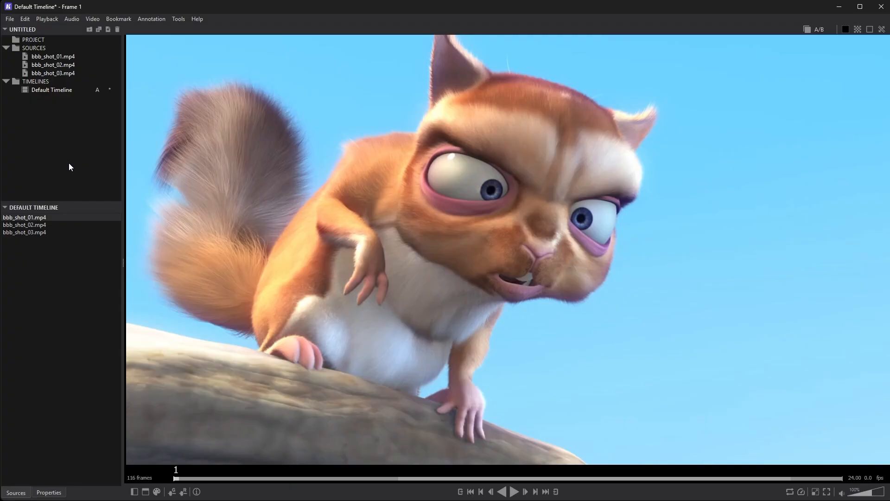
Examine the project's imported sources, the Default Timeline entry and the order of the clips on that timeline.
left_click(51, 48)
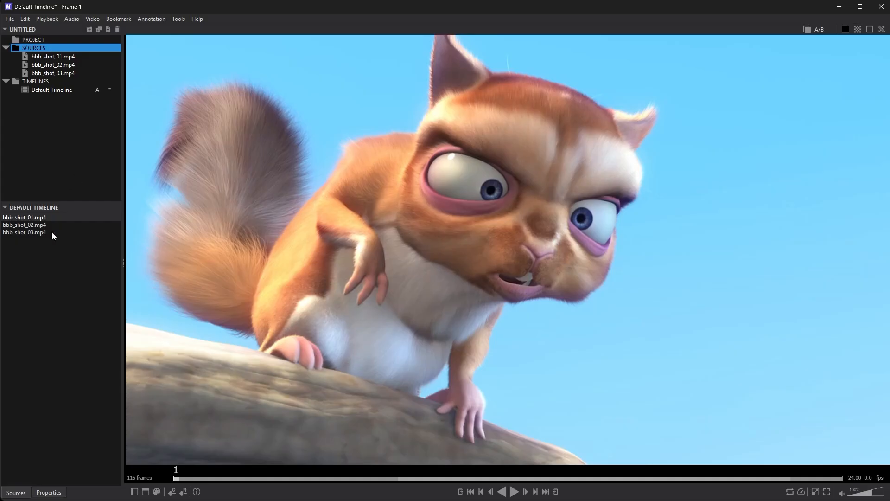
left_click(43, 216)
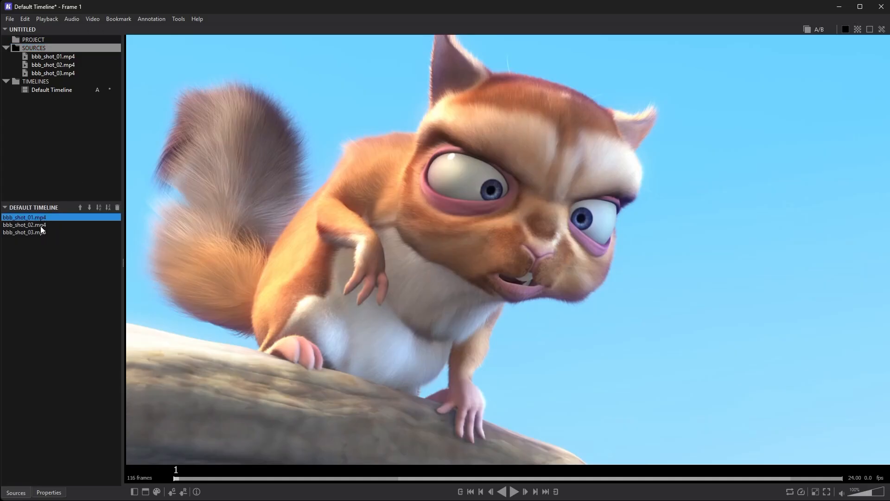
left_click(41, 225)
left_click(41, 232)
left_click(41, 217)
left_click(89, 319)
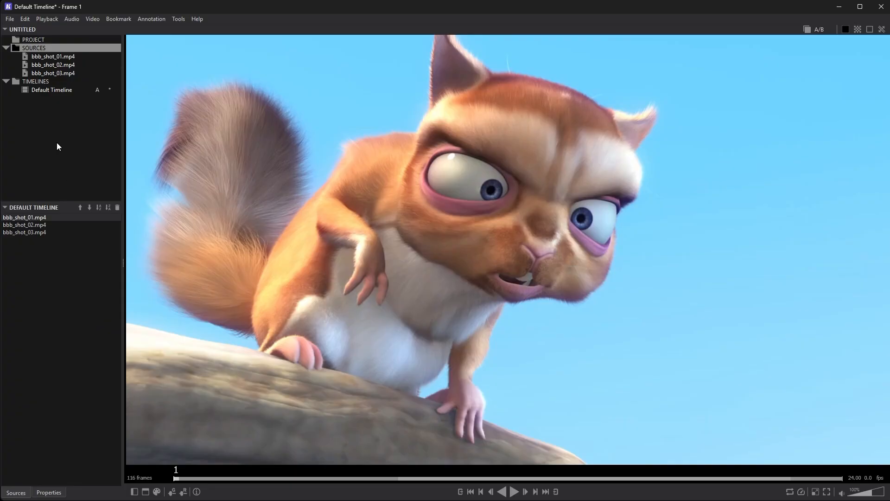
left_click(54, 91)
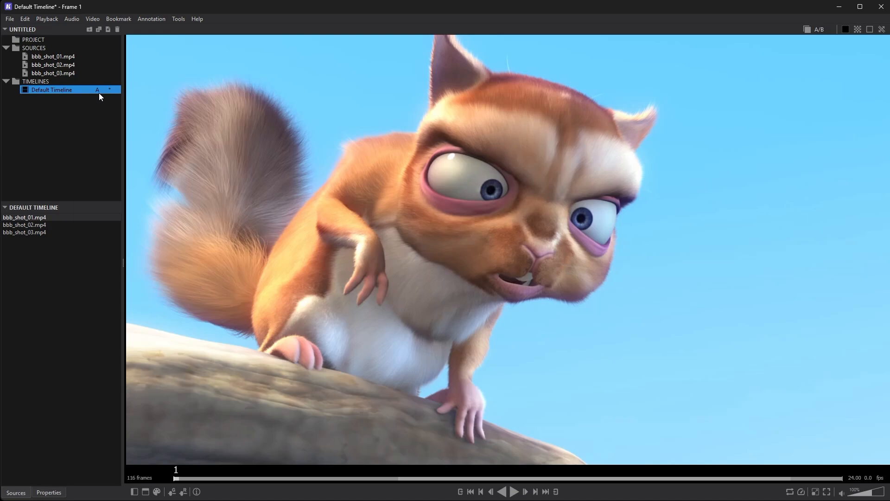
left_click(94, 106)
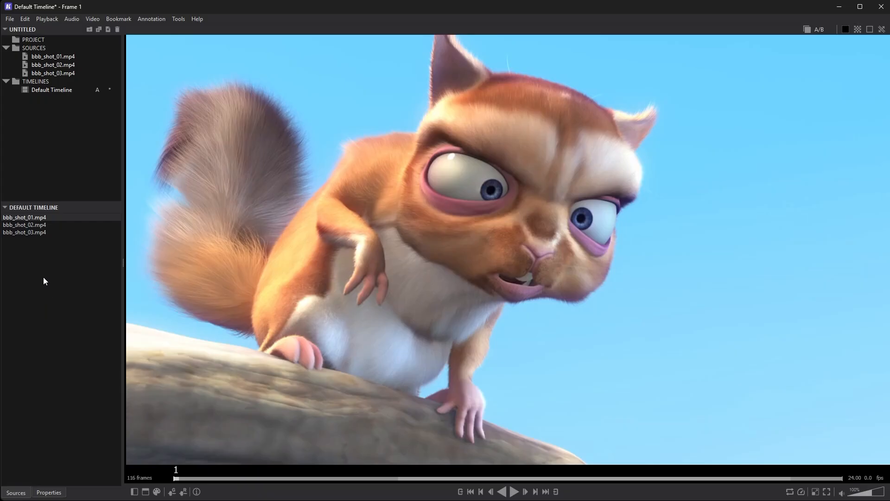
left_click(40, 218)
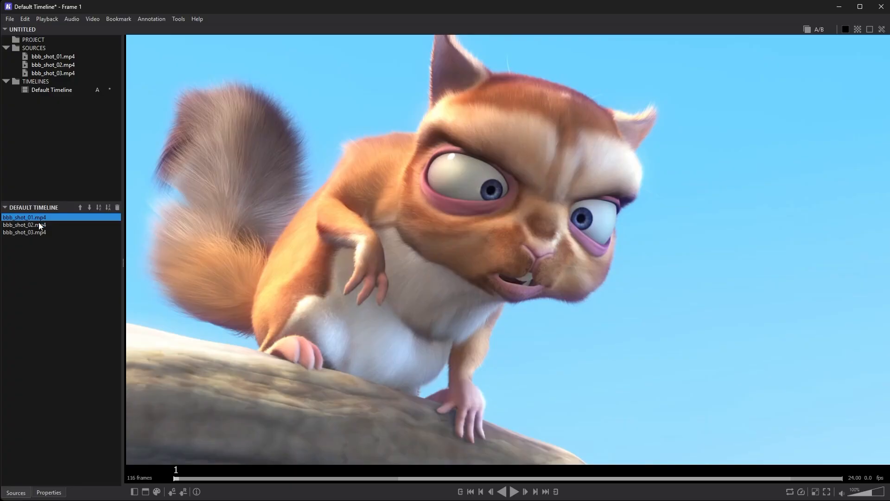
left_click(39, 224)
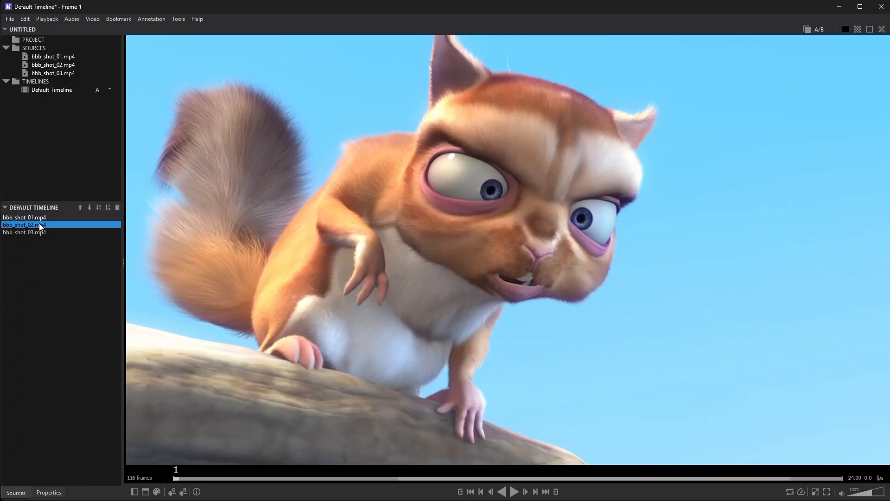
left_click(38, 232)
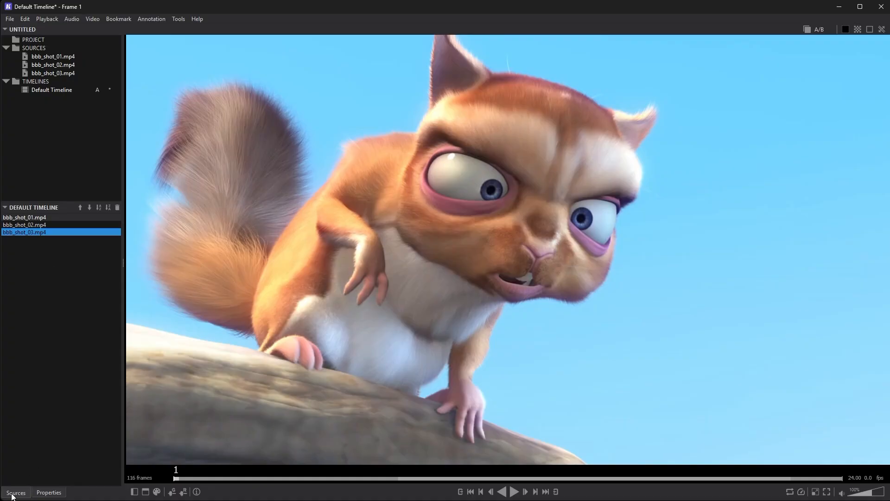
left_click(61, 357)
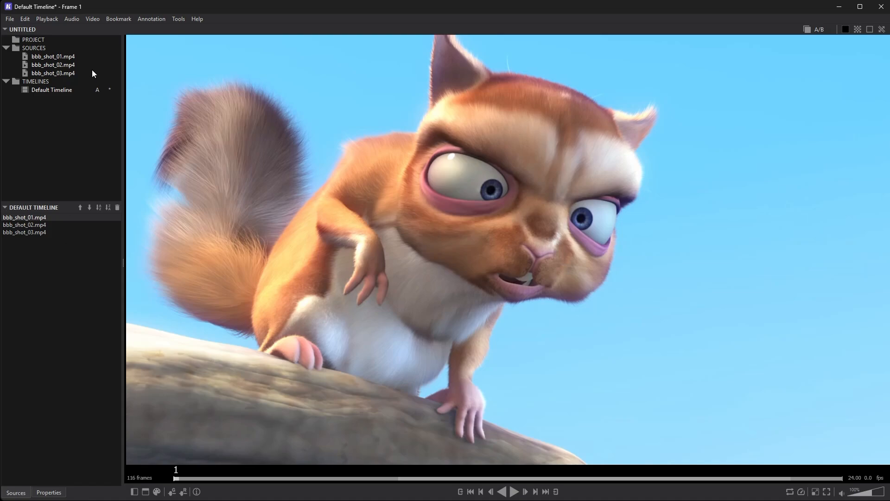
View the source bbb_shot_02.mp4 on its own, and load the Default Timeline back into the viewer.
left_click(65, 64)
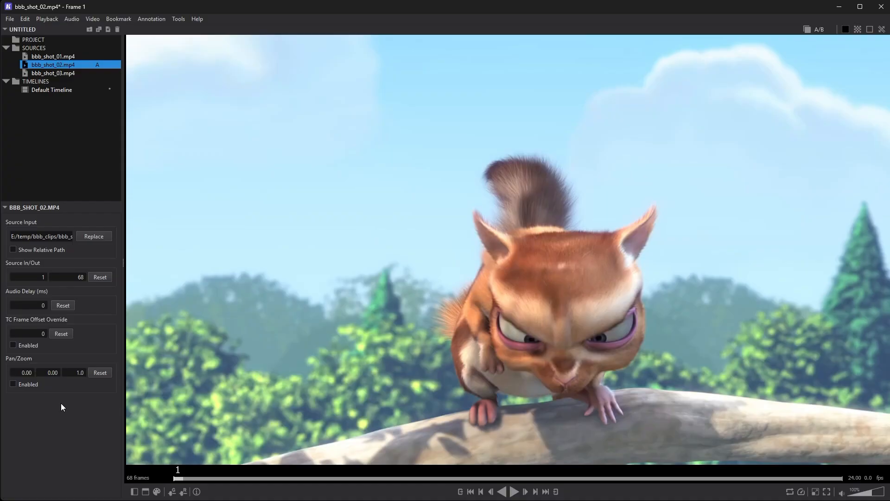
left_click(70, 159)
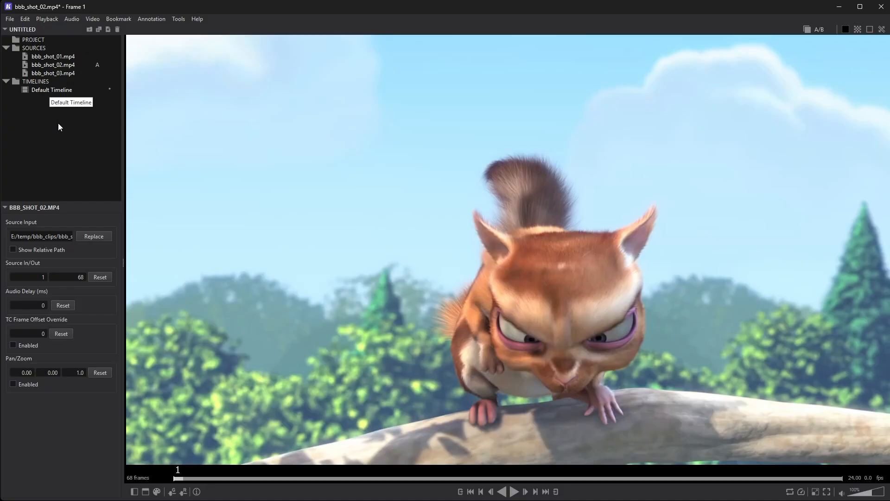
left_click_drag(51, 90, 261, 161)
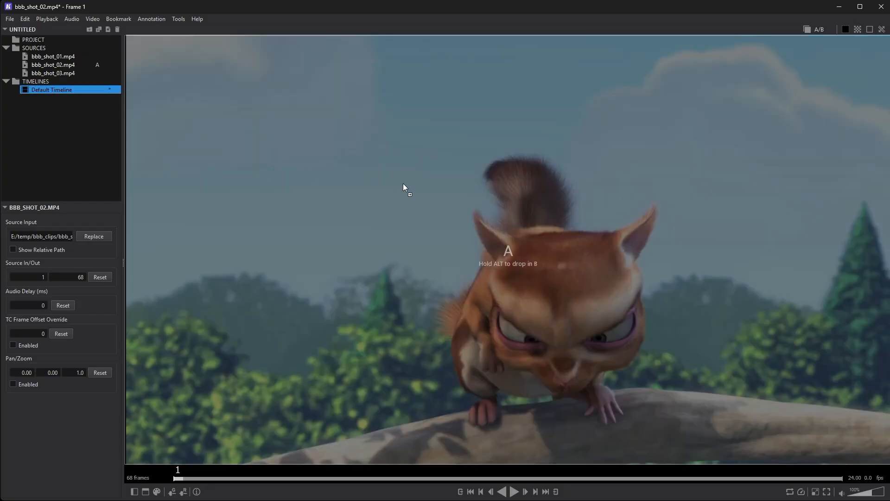
left_click_drag(403, 185, 403, 185)
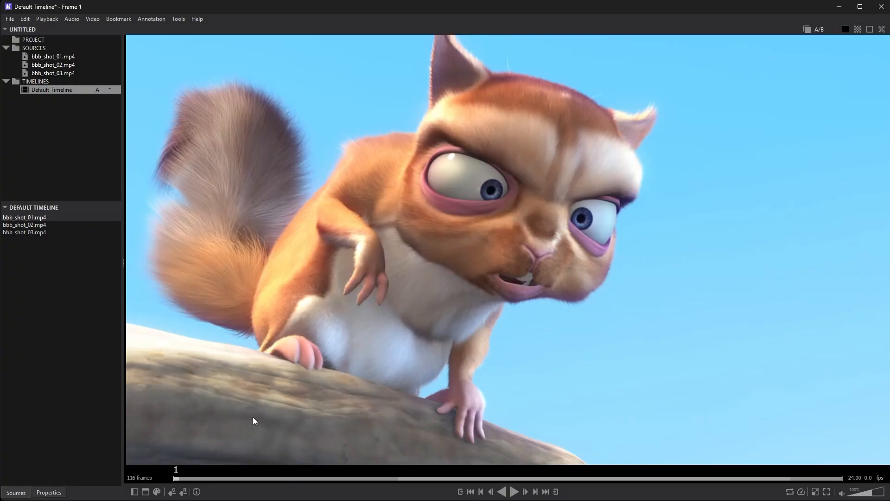
Review the Default Timeline by jumping to its bbb_shot_02.mp4 and bbb_shot_03.mp4 clips.
left_click(182, 472)
mouse_move(182, 472)
left_mouse_down()
mouse_move(862, 477)
mouse_move(193, 460)
left_mouse_up()
left_click(44, 224)
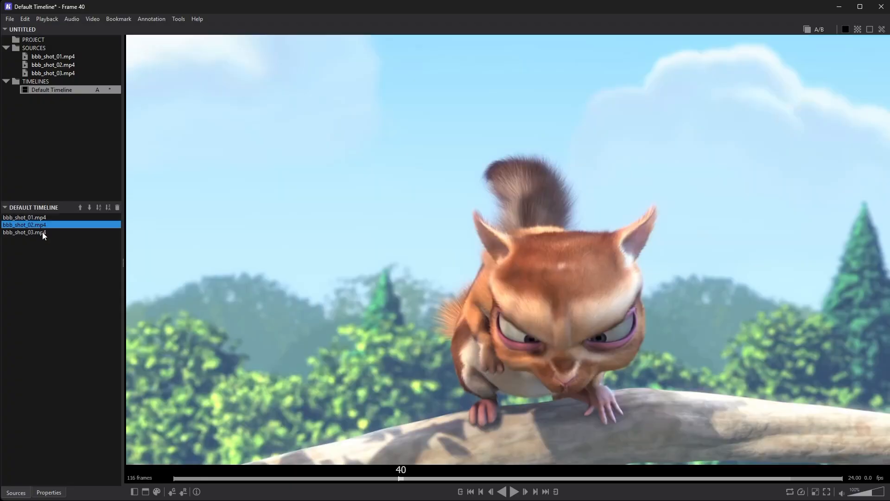
left_click(42, 232)
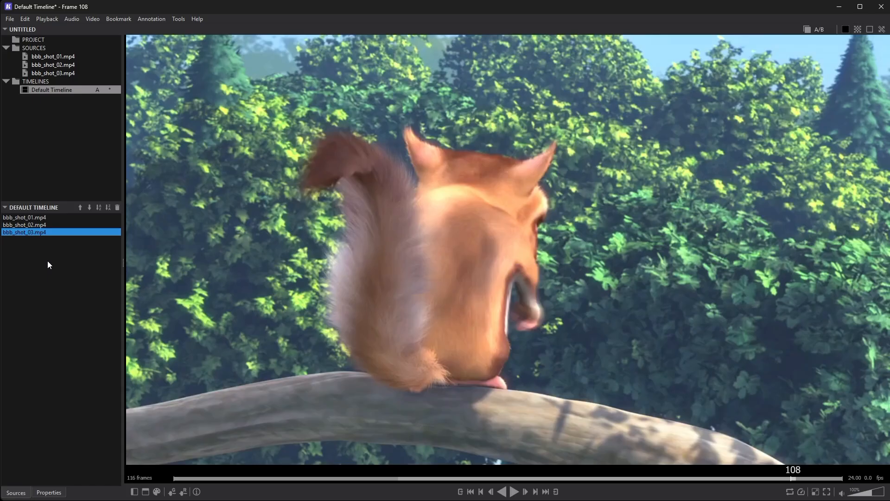
Move the bbb_shot_01.mp4 clip to the end of the Default Timeline and back to the first position.
left_click(41, 219)
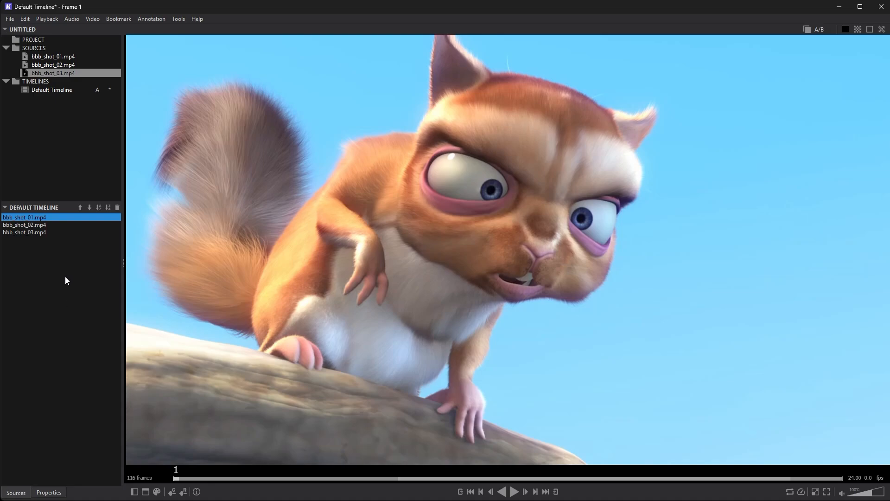
left_click(90, 209)
left_click(90, 209)
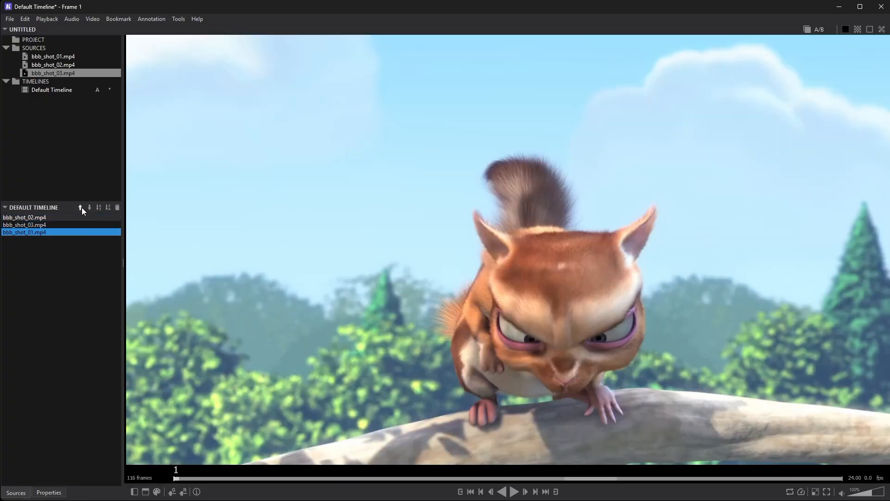
left_click(81, 207)
left_click(82, 207)
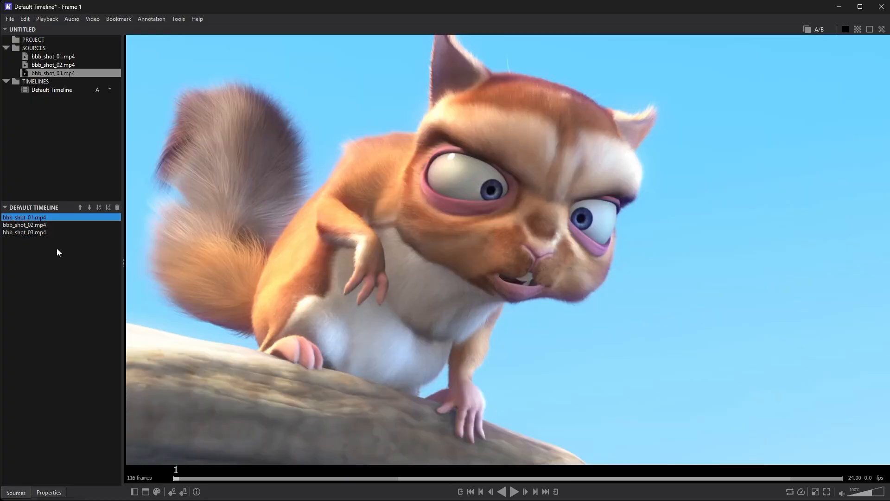
Remove the bbb_shot_03.mp4 clip from the Default Timeline and add it back at the end from the sources.
left_click(41, 233)
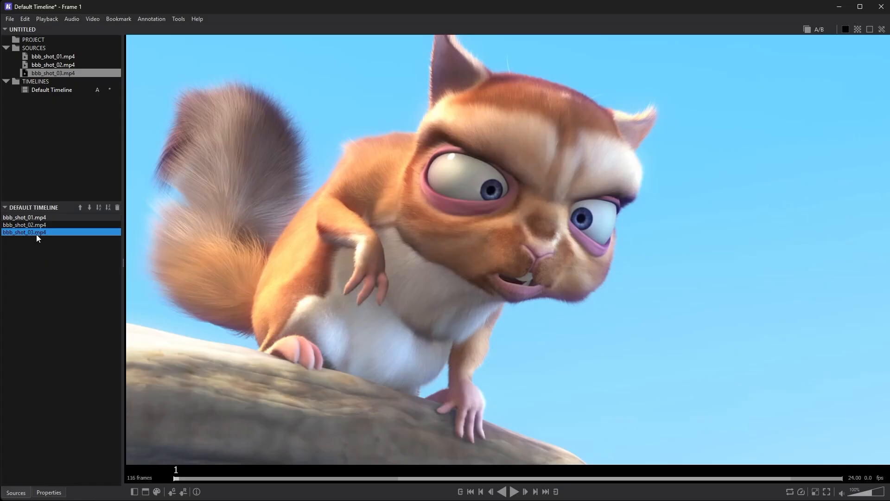
mouse_move(37, 232)
left_mouse_down()
mouse_move(38, 213)
mouse_move(46, 240)
left_mouse_up()
left_click(117, 207)
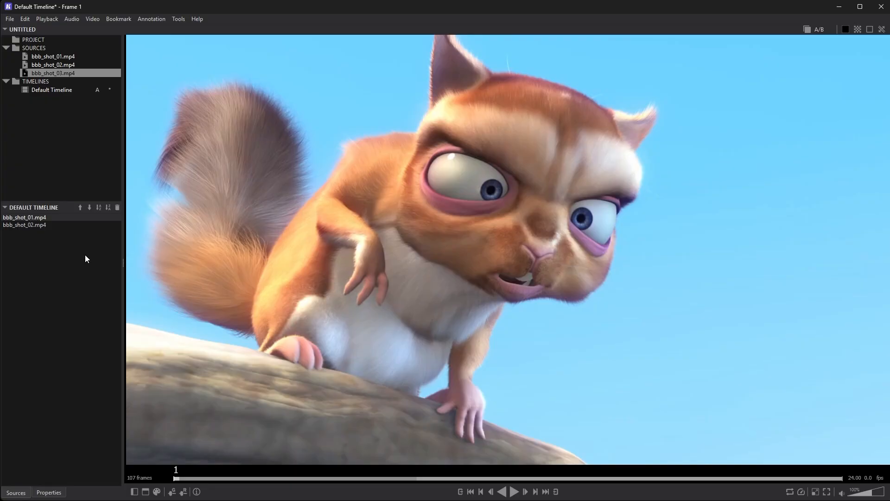
left_click(65, 75)
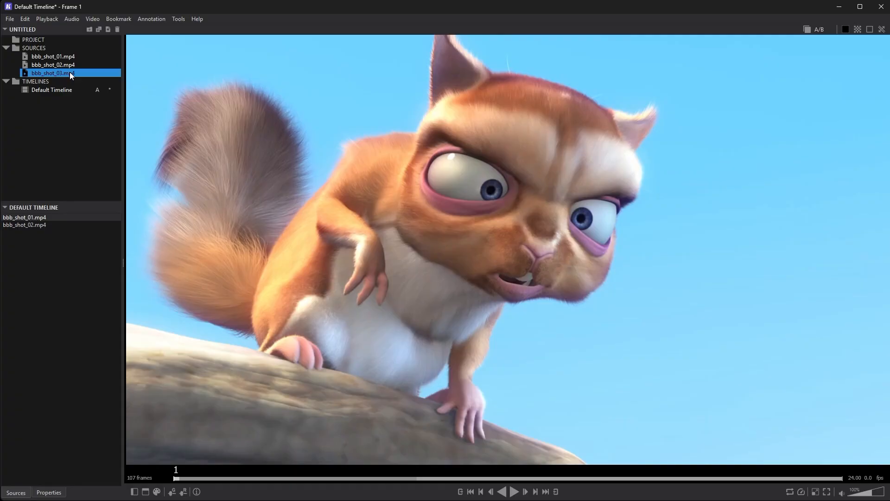
left_click_drag(70, 73, 81, 279)
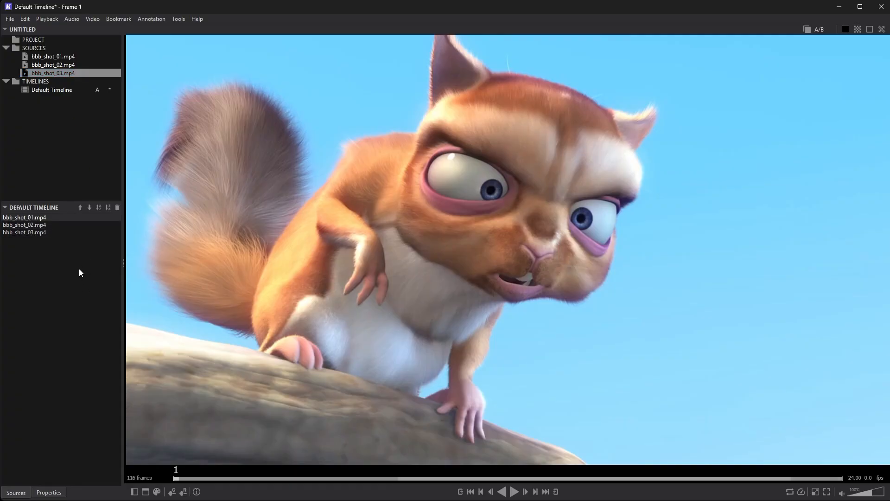